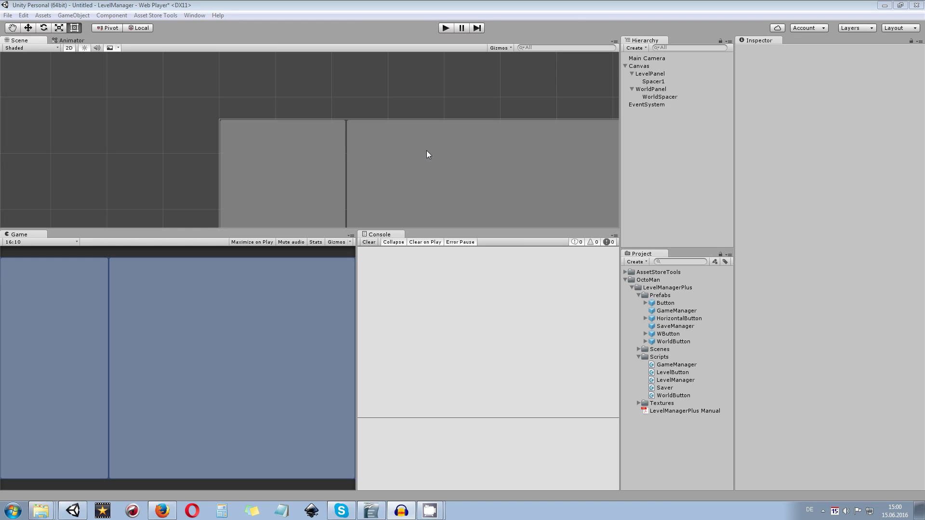
Step: Create a UI Button as a child of Spacer1 in the hierarchy
left_click(656, 81)
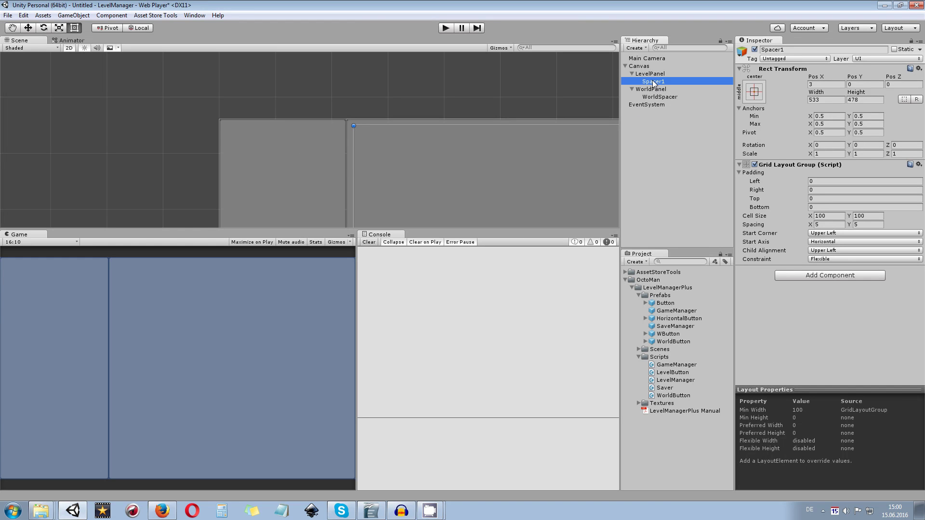
middle_click_drag(482, 121, 422, 115)
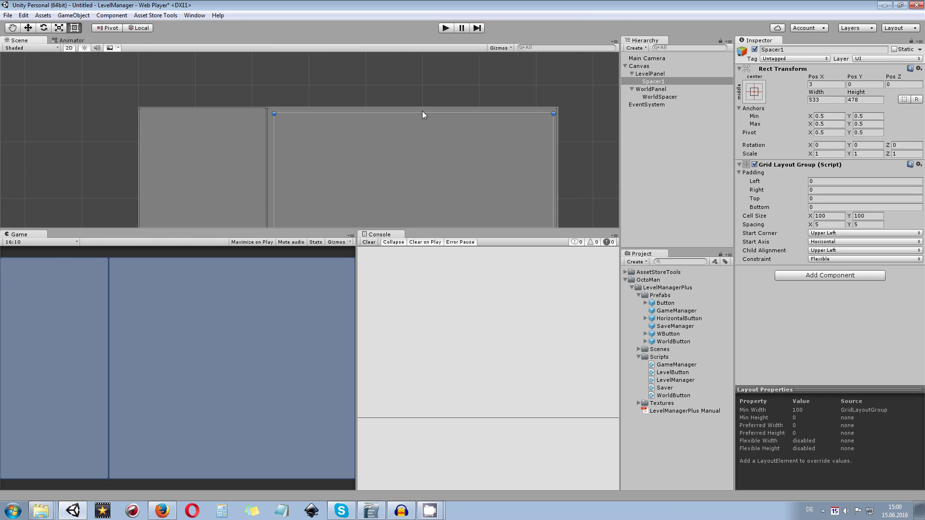
right_click(661, 82)
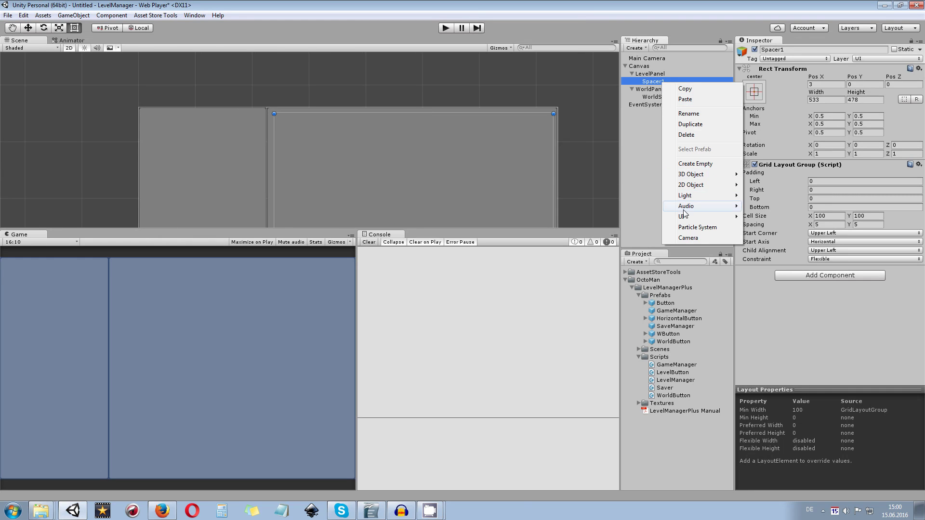
mouse_move(682, 221)
left_click(631, 250)
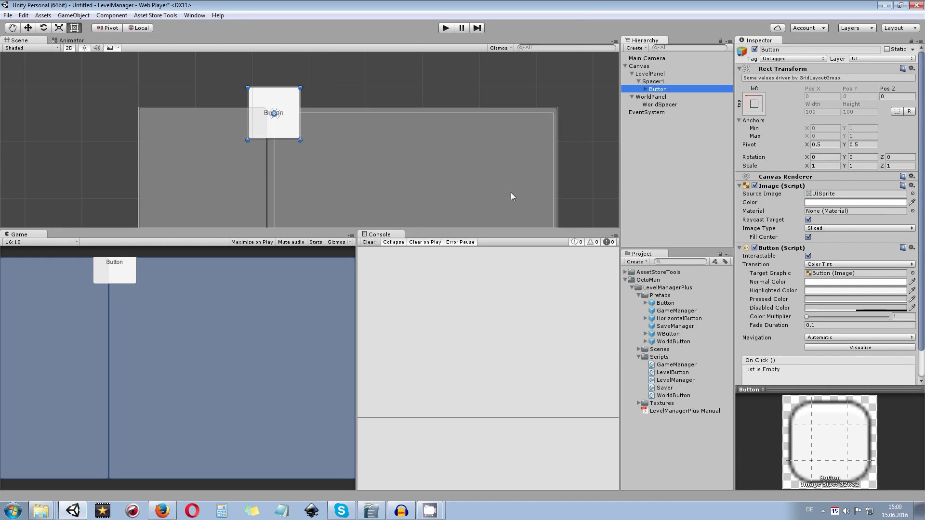
Step: Add a Layout Element component to the new button
left_click(278, 103)
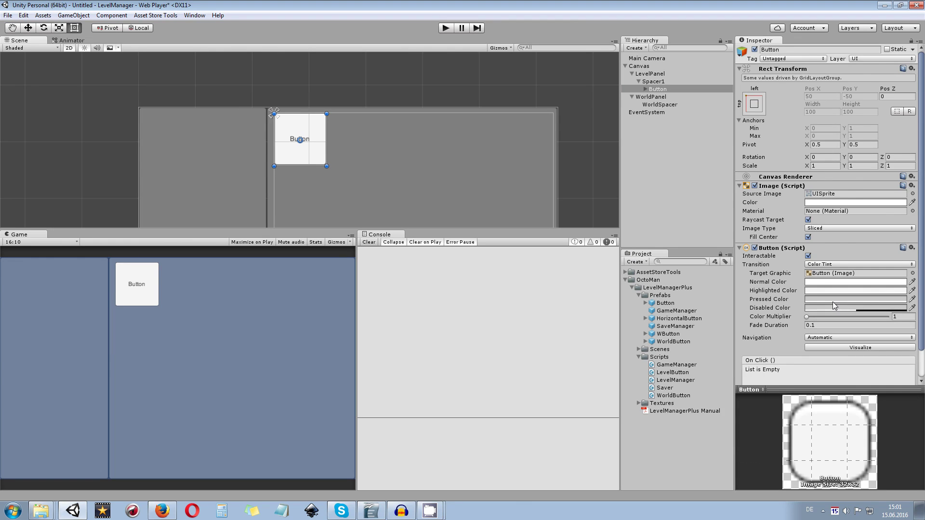
scroll(836, 305, "down", 3)
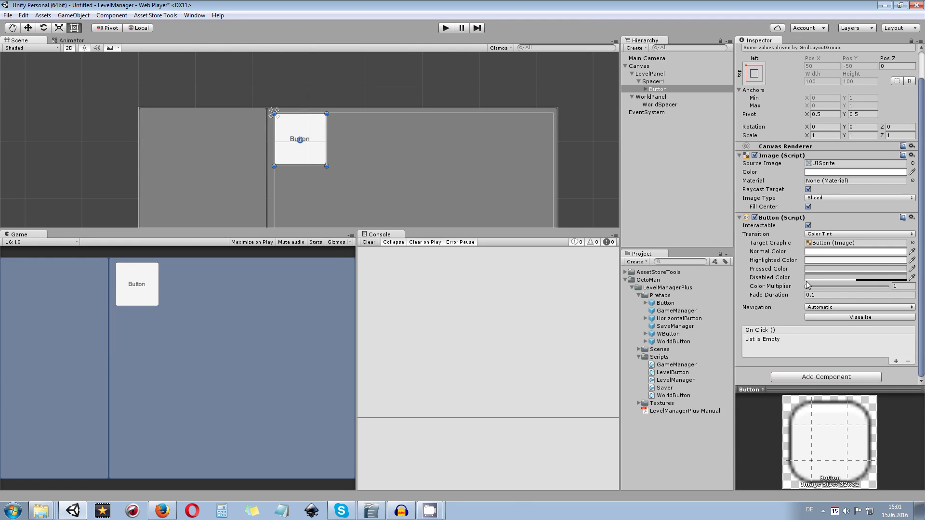
left_click(791, 375)
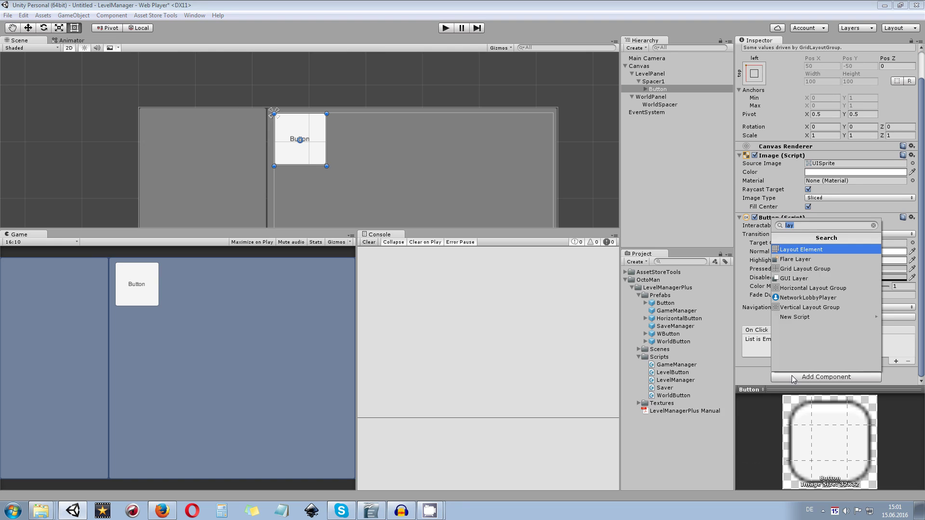
left_click(825, 249)
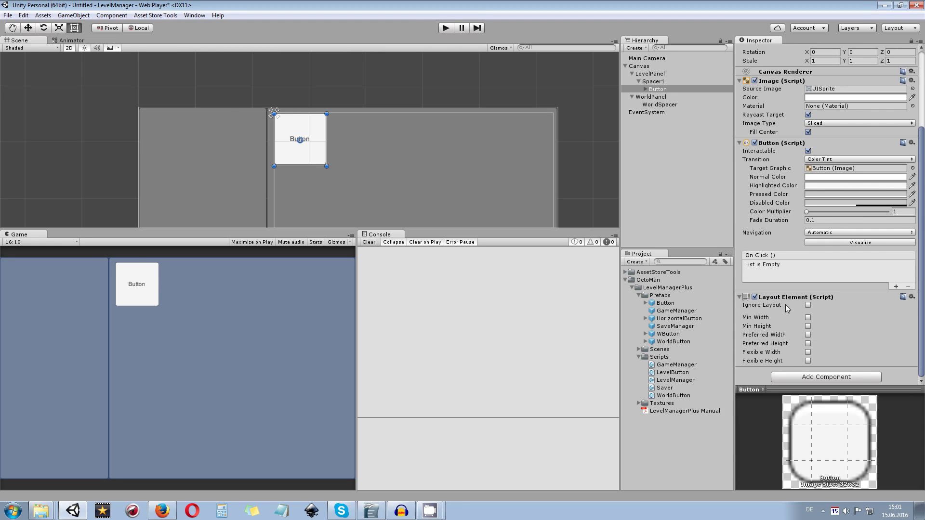
left_click(668, 82)
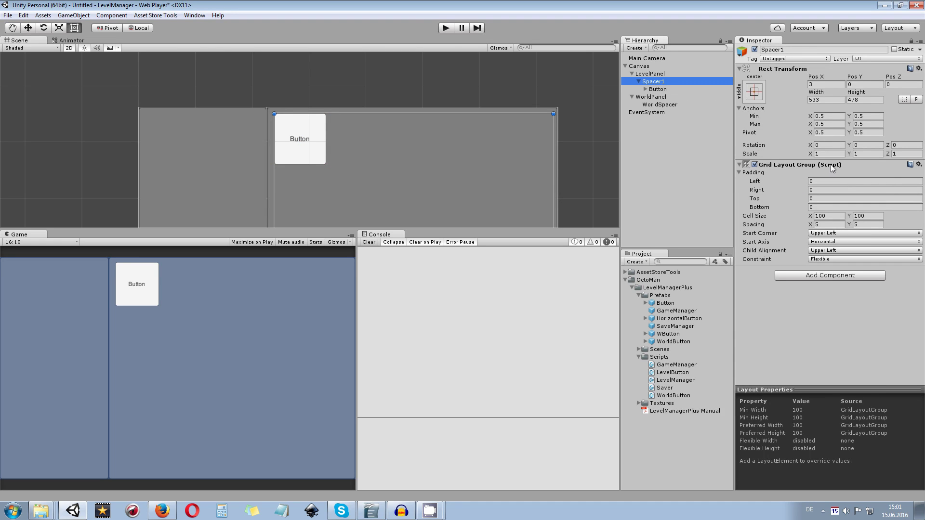
left_click(658, 90)
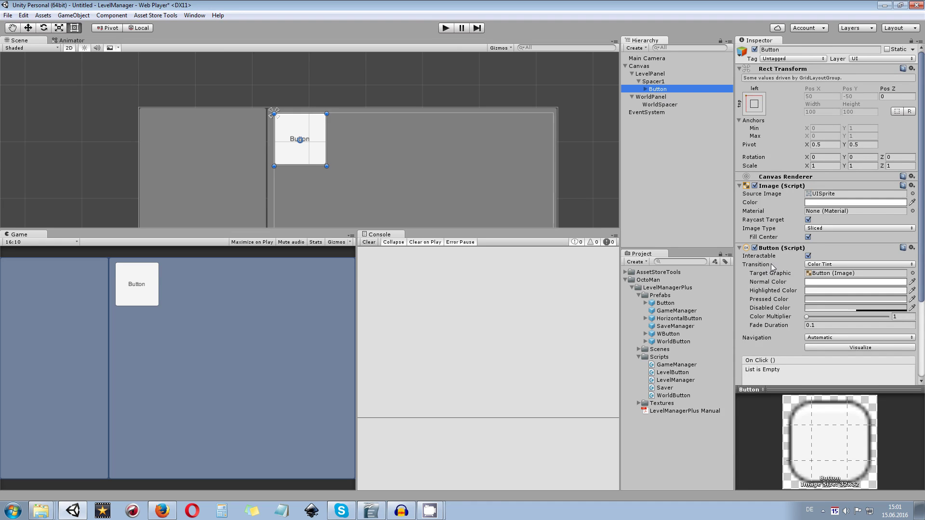
Step: Set the button's Source Image to the 64x64_RoundedBlue sprite
left_click(912, 194)
left_click(664, 127)
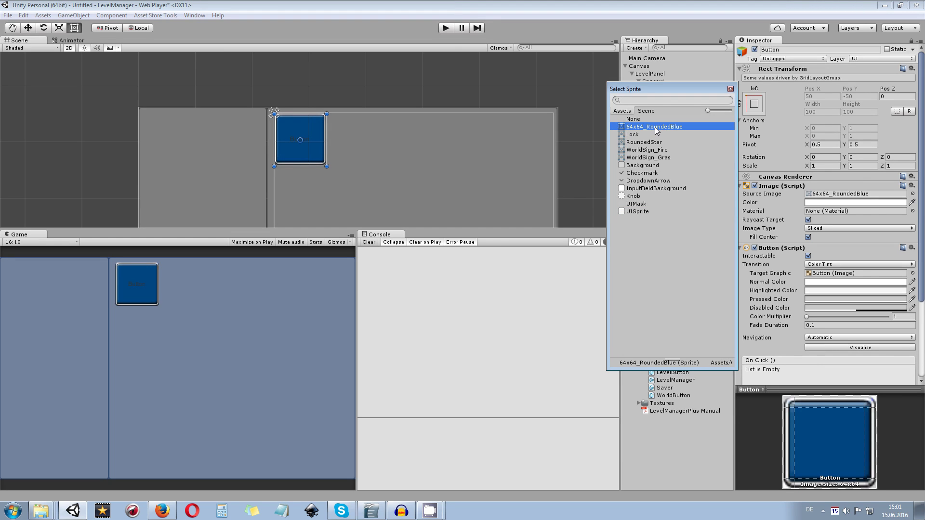
double_click(656, 130)
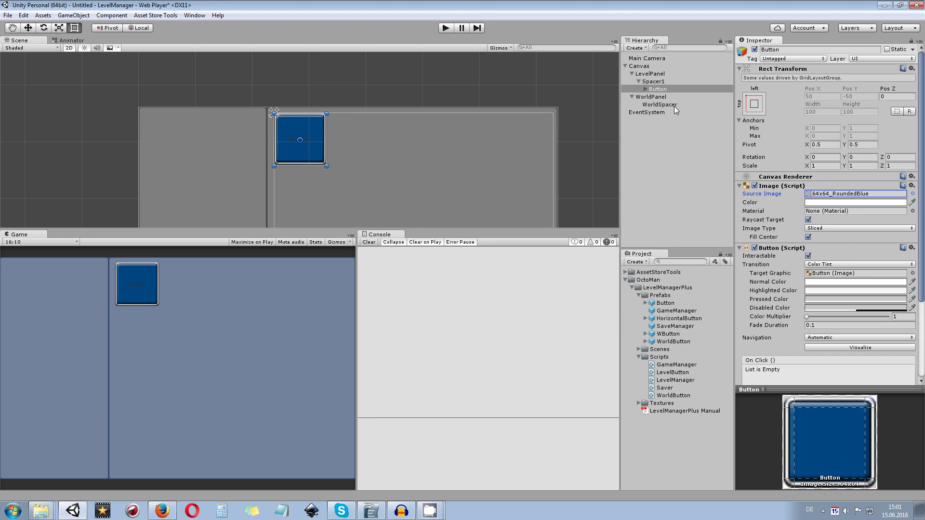
Step: Rename the button's Text child to LevelText
left_click(644, 89)
left_click(662, 97)
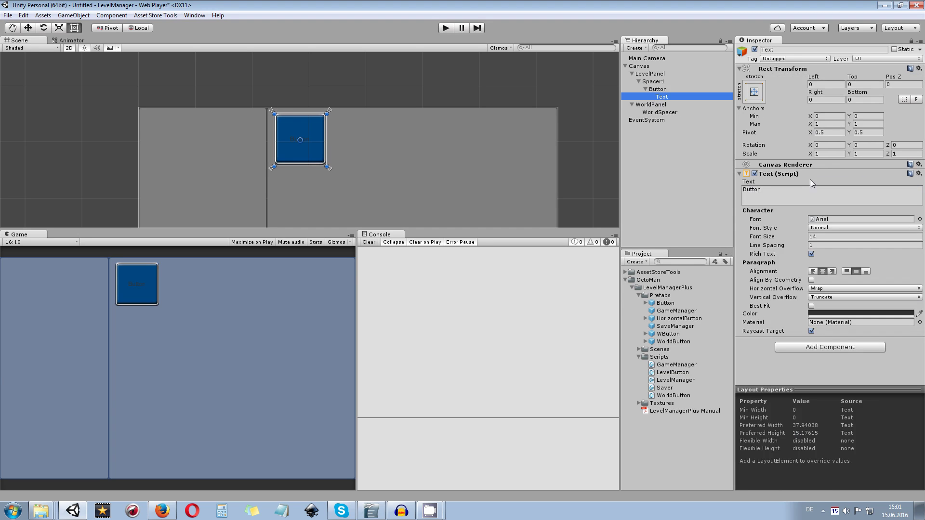
left_click(788, 49)
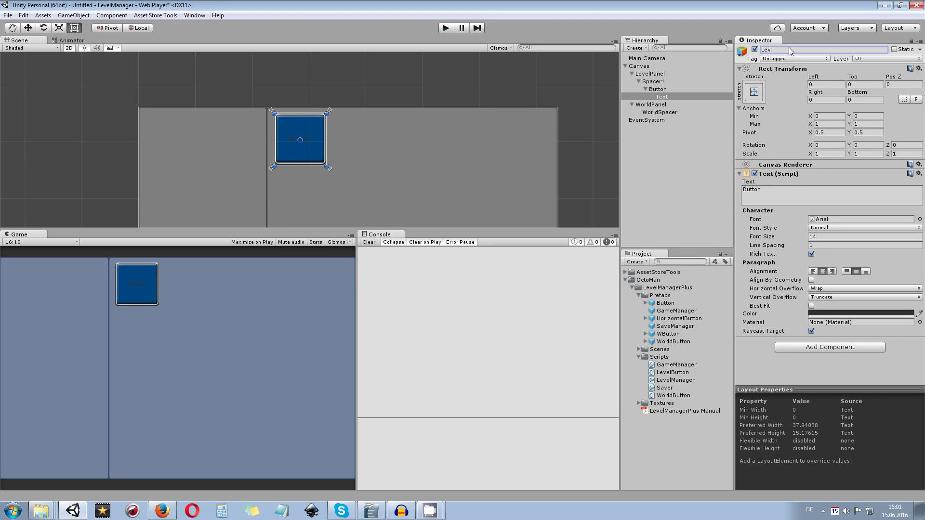
type("LevelText")
key("Return")
Step: Make the LevelText colour white and turn on Best Fit
scroll(311, 136, "up", 5)
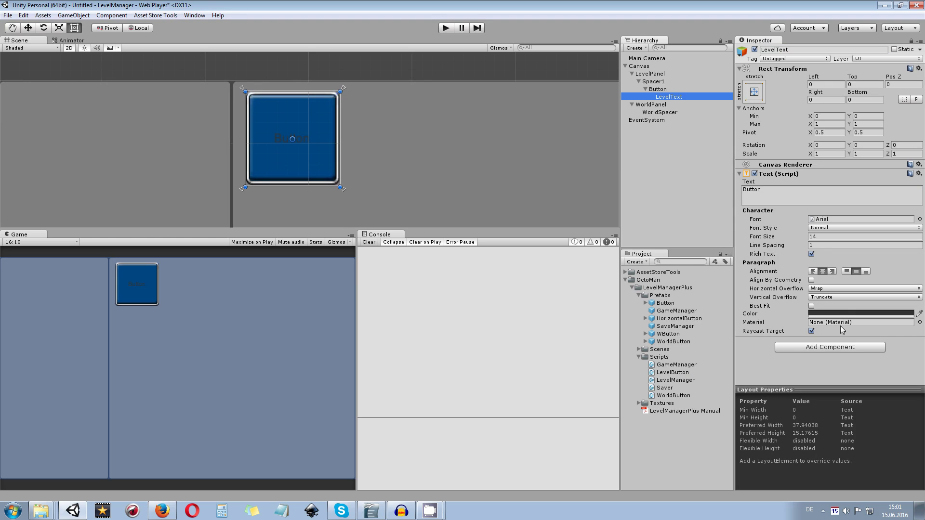
left_click(826, 314)
left_click_drag(450, 331, 403, 306)
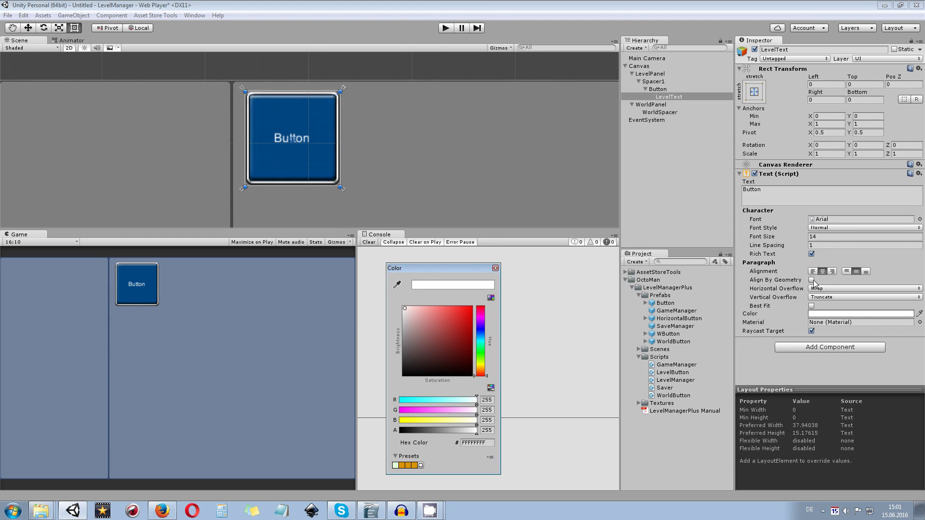
left_click(812, 306)
left_click(812, 307)
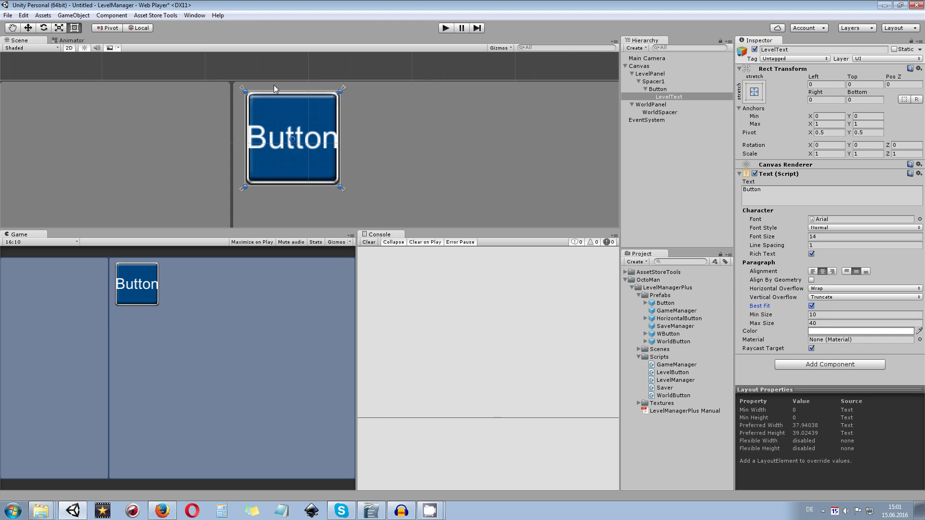
Step: Shrink the label into the button's bottom-right corner and set its text to 1
left_click_drag(245, 92, 297, 135)
left_click(794, 195)
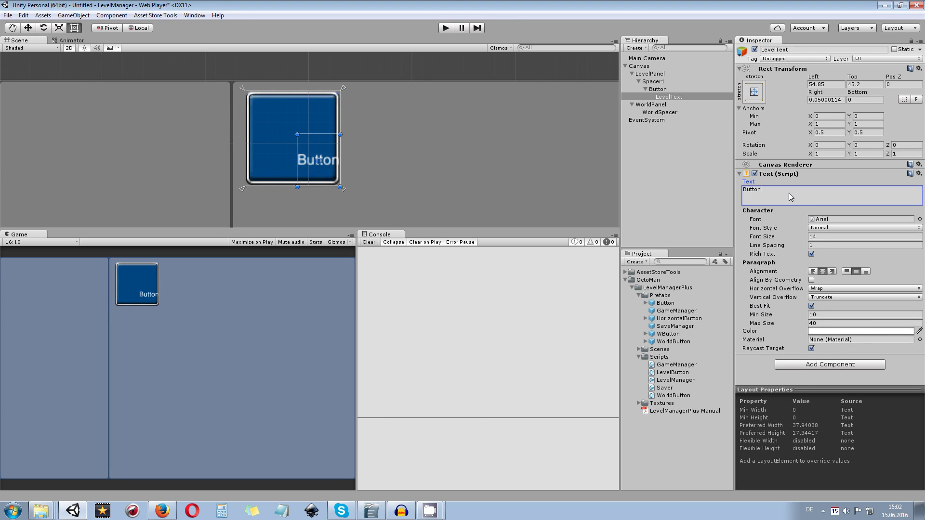
type("1")
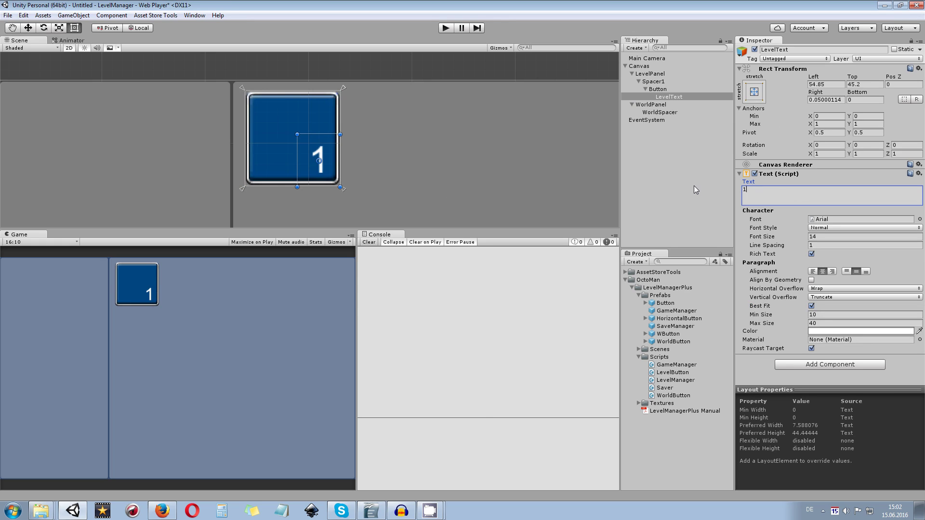
left_click_drag(297, 136, 300, 134)
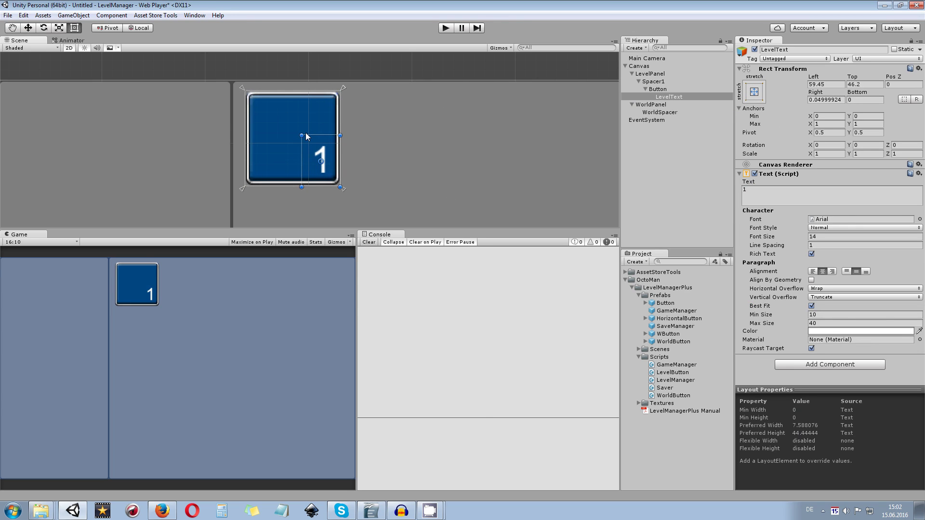
scroll(351, 128, "up", 2)
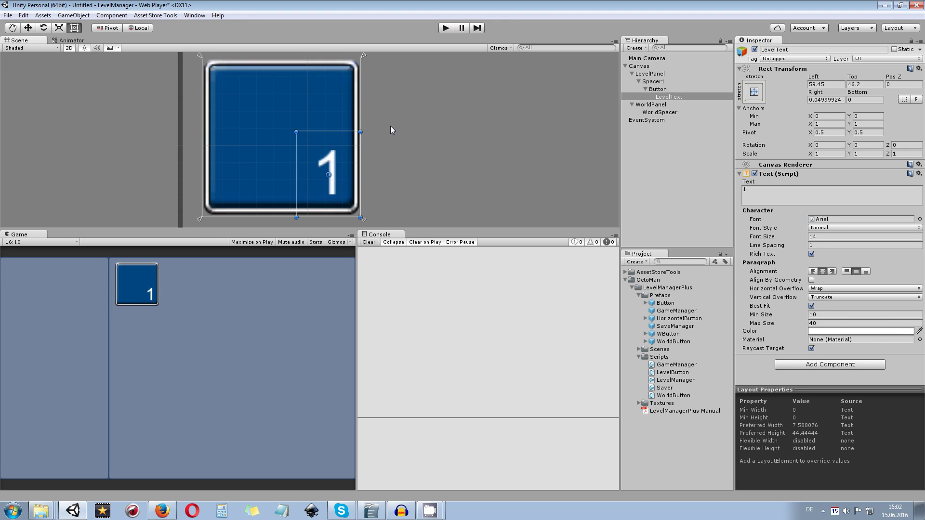
Step: Add a UI Image to the button, tick Preserve Aspect, and fit it top-left
left_click(663, 90)
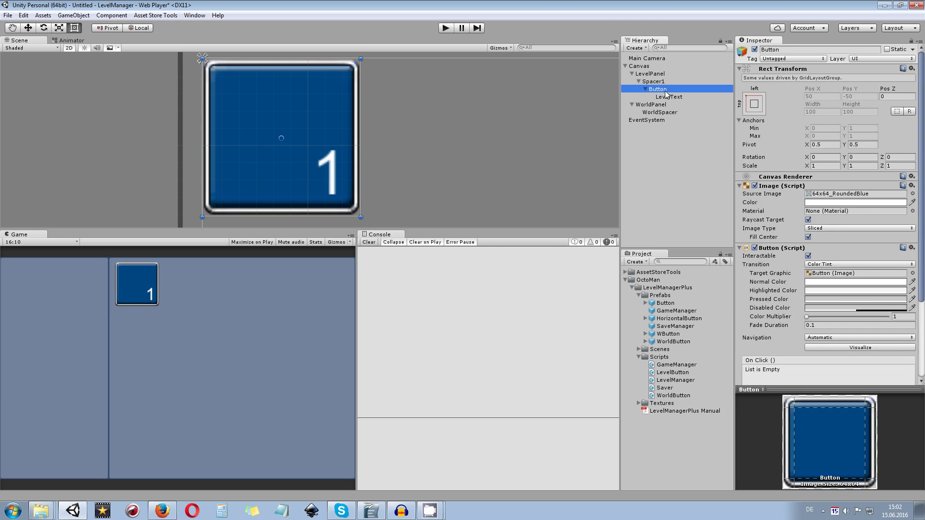
right_click(666, 91)
mouse_move(687, 225)
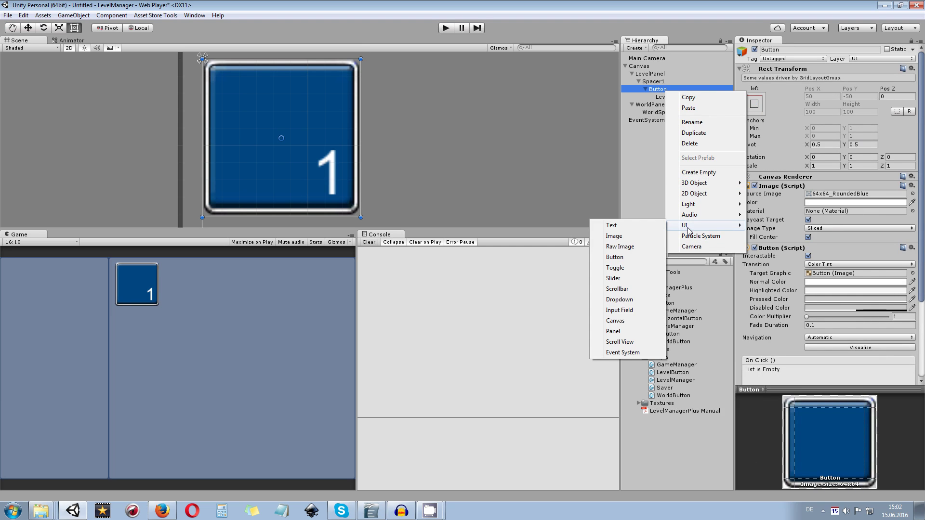
left_click(626, 236)
scroll(345, 152, "down", 2)
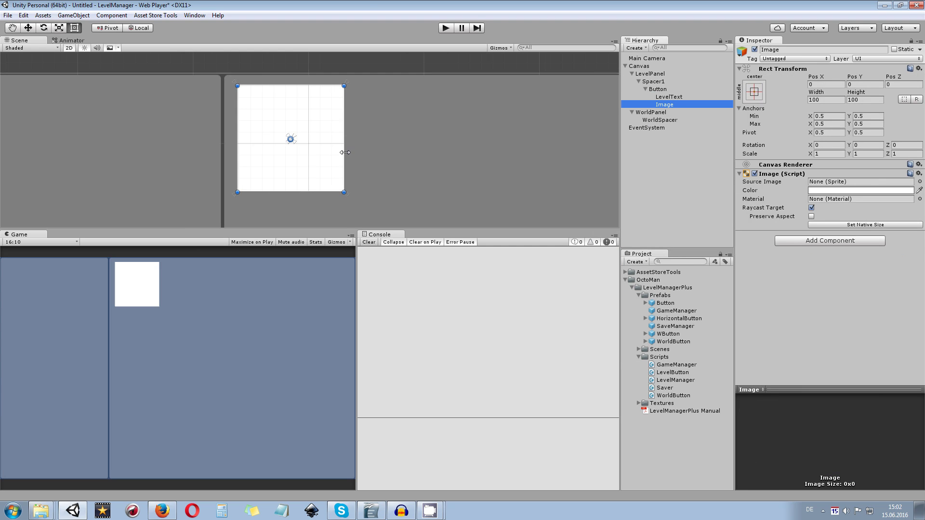
left_click(811, 217)
left_click_drag(342, 192, 270, 110)
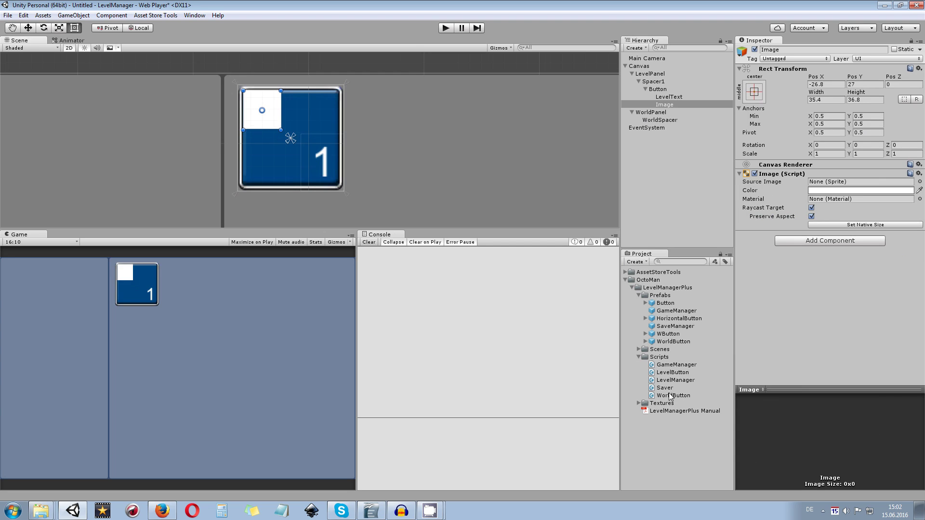
Step: Assign the RoundedStar texture from Textures as the image's Source Image
left_click(638, 404)
left_click(639, 404)
left_click_drag(670, 426, 833, 182)
scroll(234, 109, "up", 5)
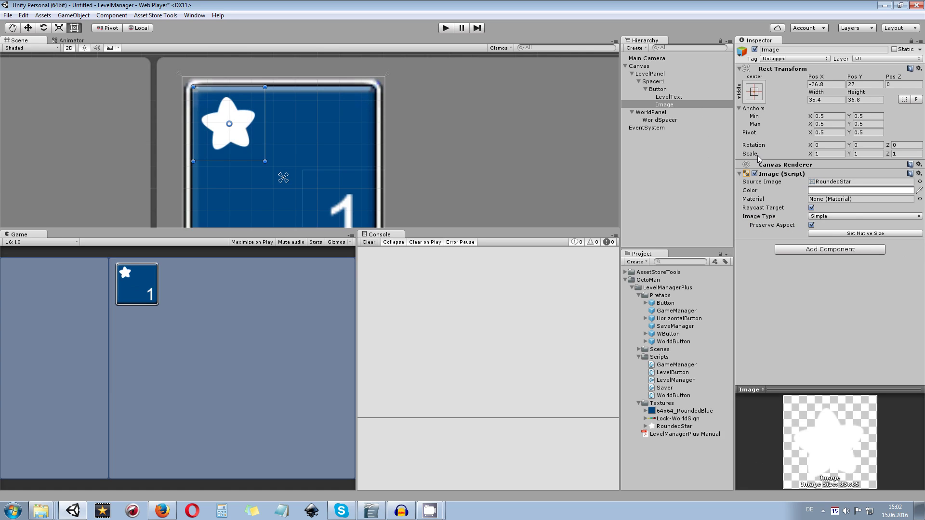
Step: Make the star image semi-transparent and rename it StarBG1
left_click(843, 190)
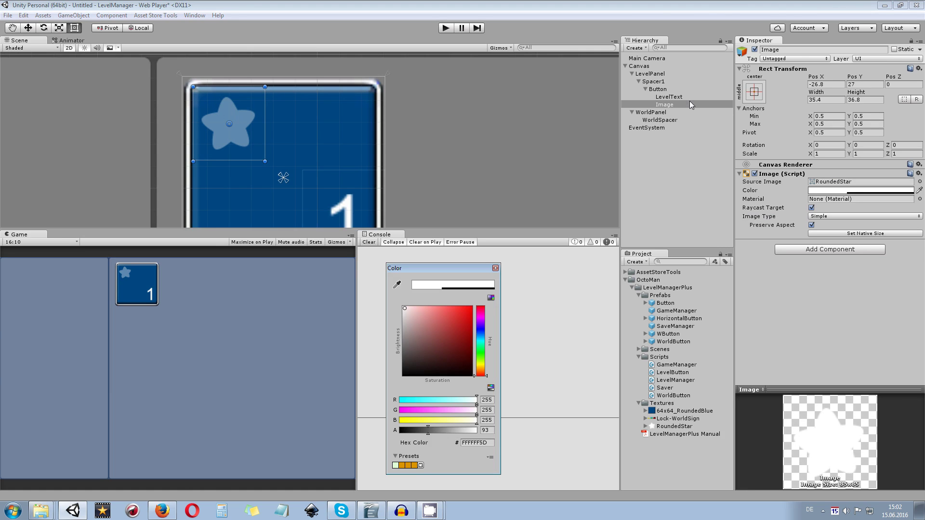
left_click(794, 52)
left_click(794, 51)
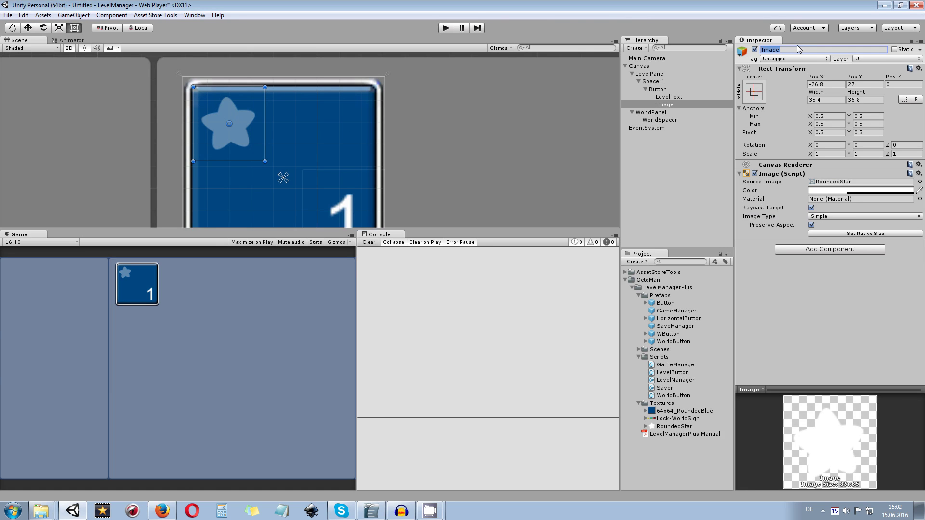
type("StarBG1")
key("Return")
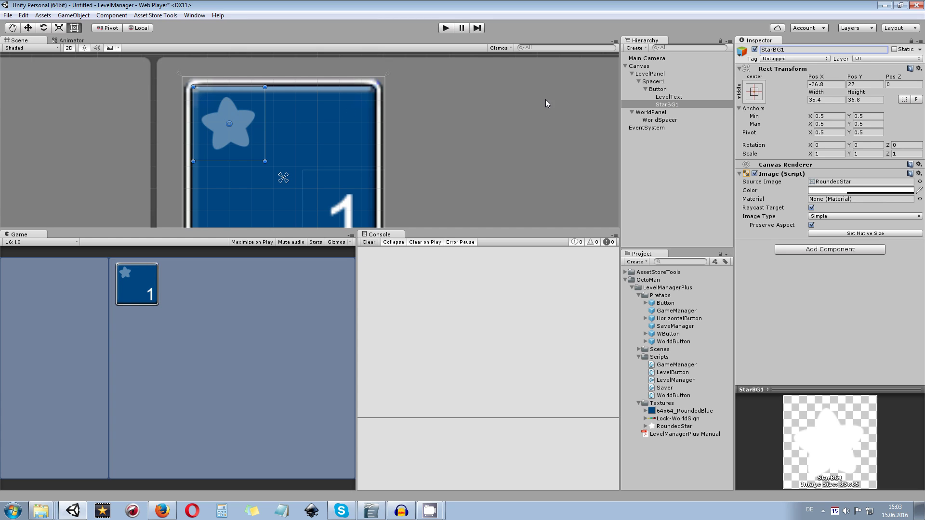
Step: Duplicate StarBG1, move the copy right beside it, and name it StarBG2
left_click(672, 113)
left_click(669, 105)
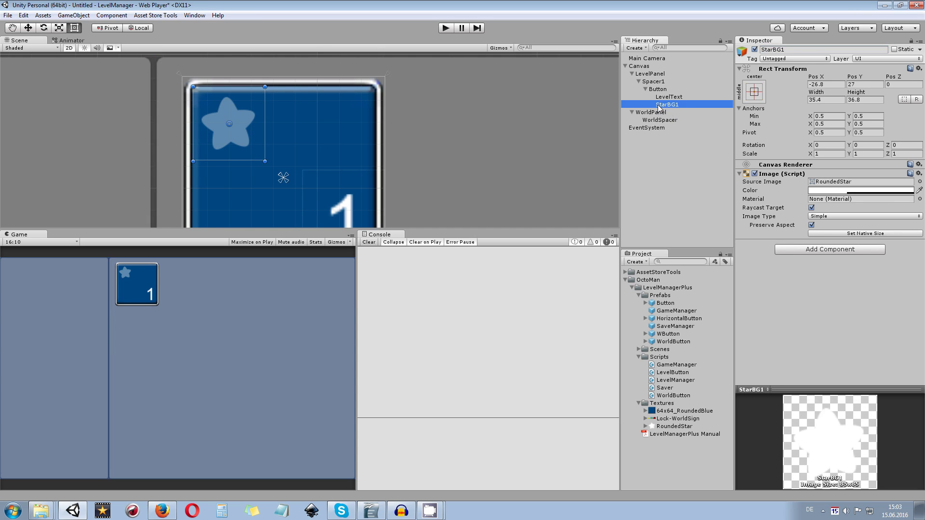
key("ctrl+d")
left_click_drag(259, 113, 311, 111)
left_click(787, 50)
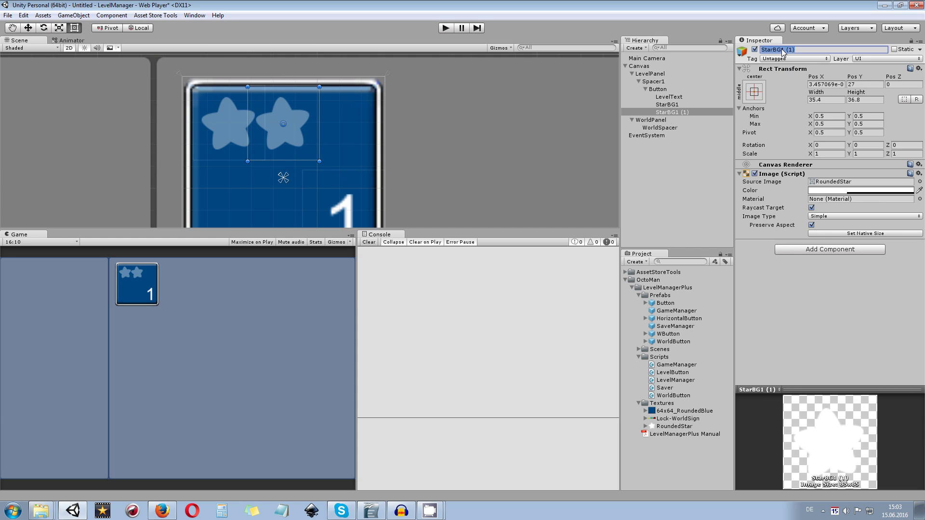
left_click(788, 50)
left_click_drag(787, 50, 809, 51)
key("BackSpace")
key("BackSpace")
type("2")
key("Return")
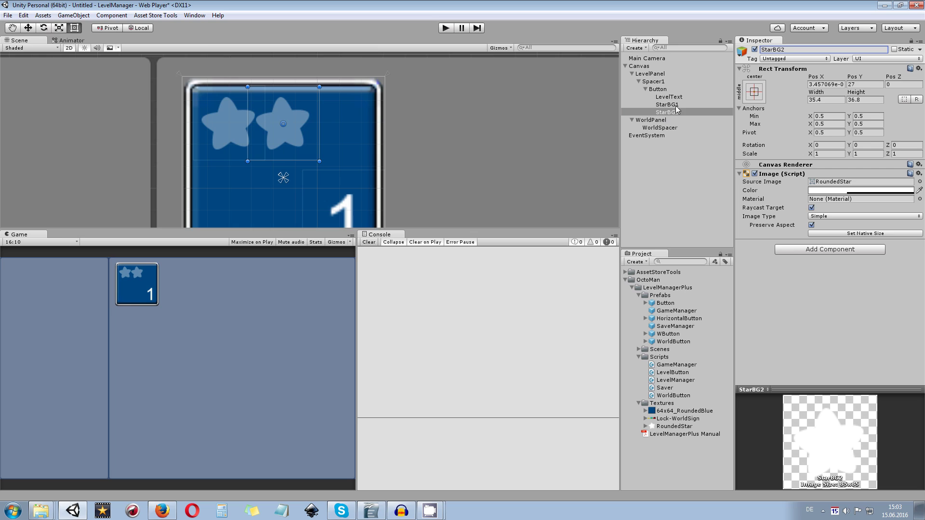
Step: Duplicate StarBG2, move the copy further right, and name it StarBG3
left_click(674, 111)
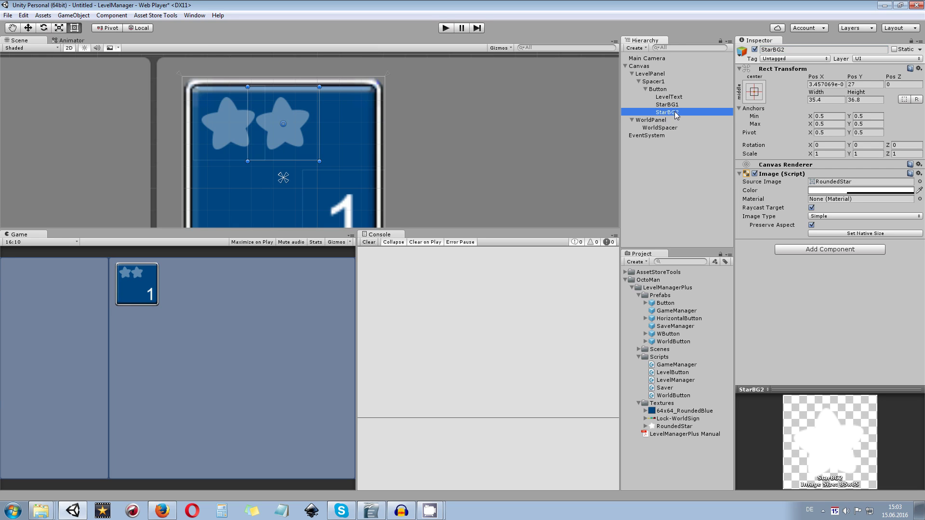
key("ctrl+d")
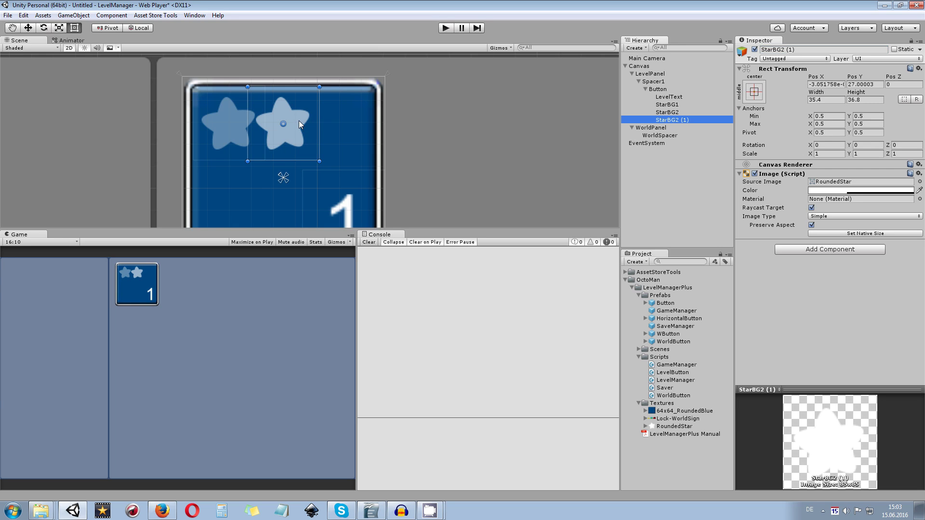
left_click_drag(299, 120, 360, 120)
left_click(441, 134)
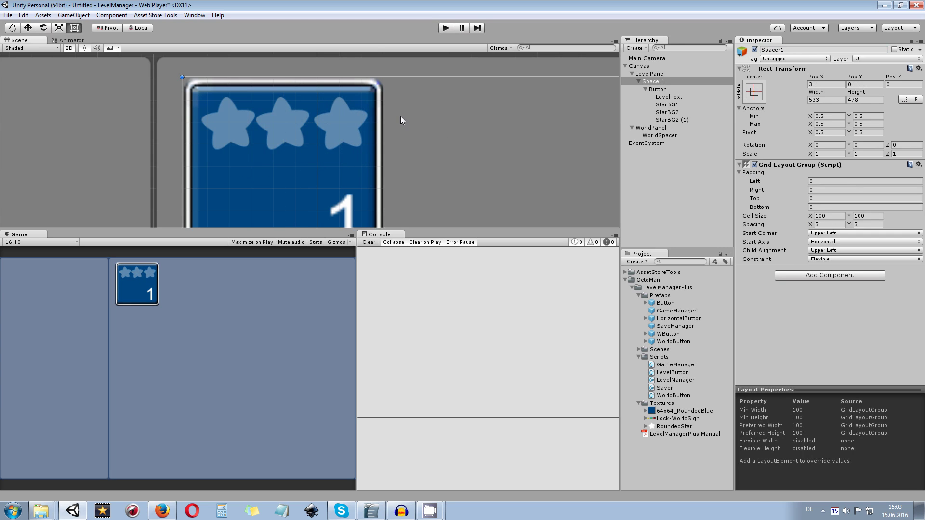
left_click(351, 111)
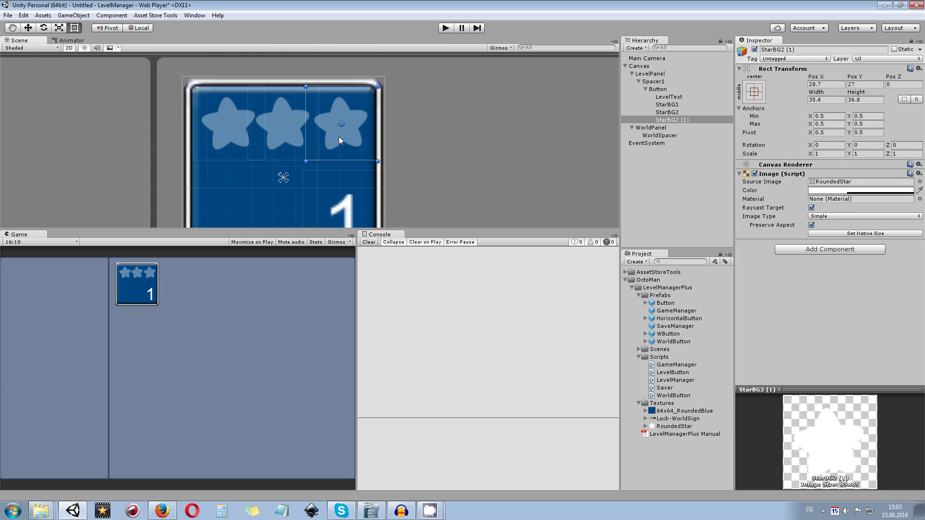
left_click(423, 143)
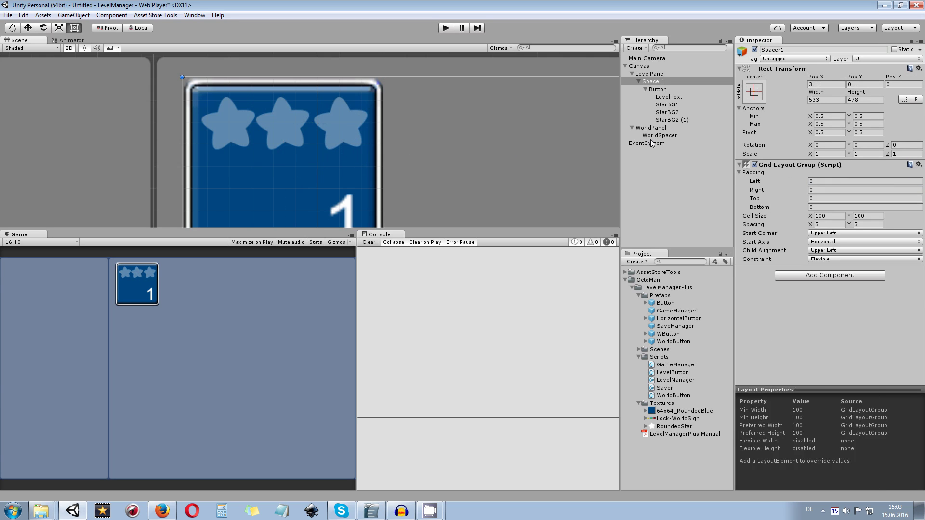
left_click(679, 119)
double_click(825, 51)
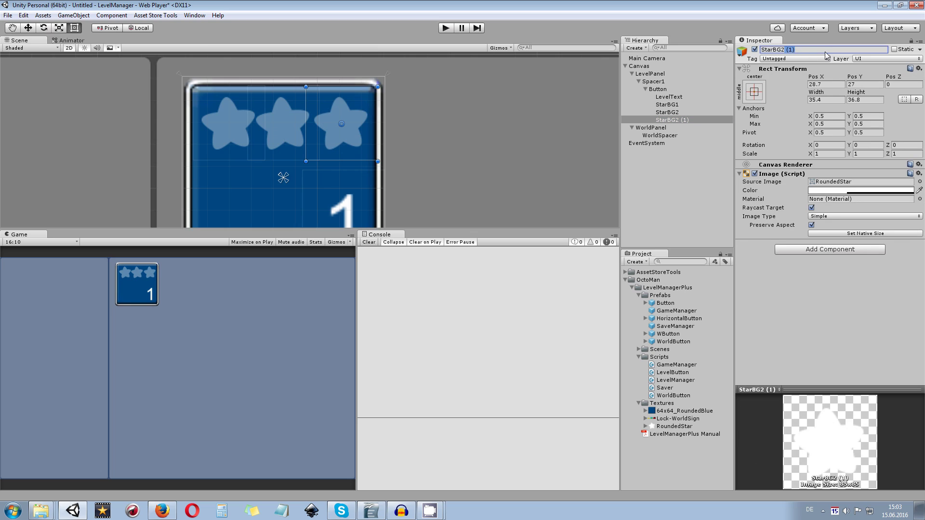
key("BackSpace")
key("BackSpace")
key("BackSpace")
type("3")
key("Return")
left_click(673, 104)
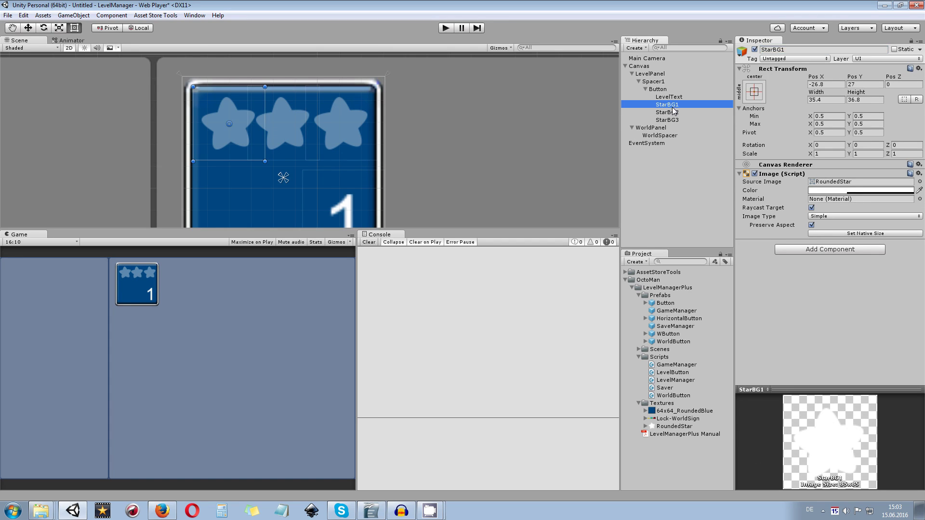
Step: Duplicate StarBG1, StarBG2 and StarBG3 together
left_click(675, 112, "shift")
left_click(677, 119, "shift")
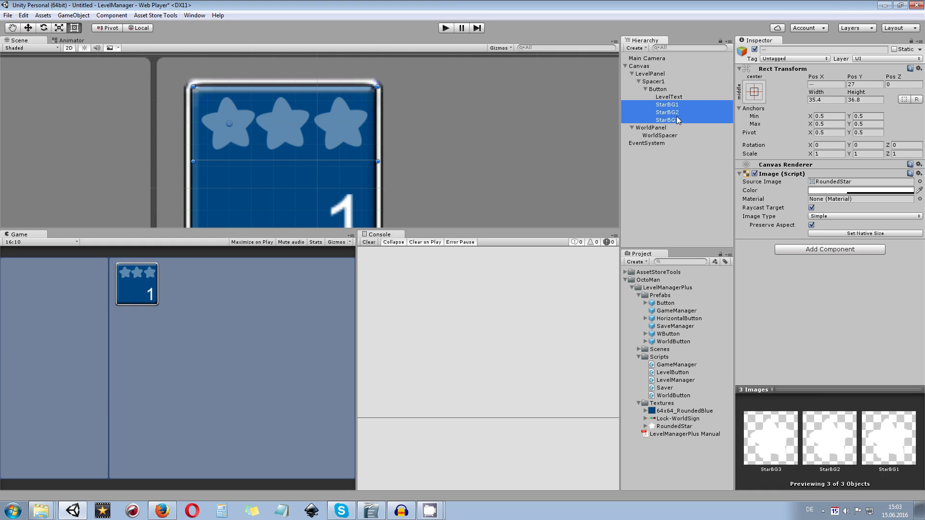
key("ctrl+d")
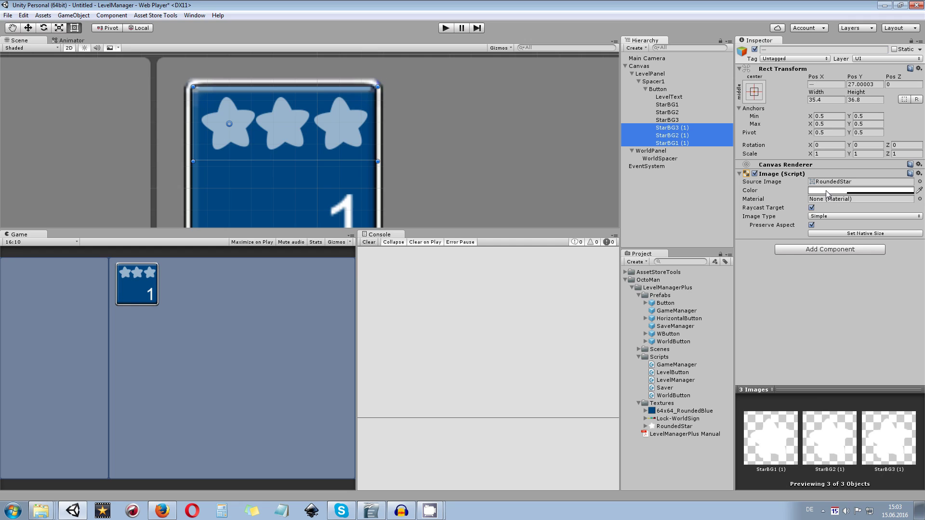
Step: Tint the three star copies solid yellow FFE200FF at full alpha
left_click(827, 191)
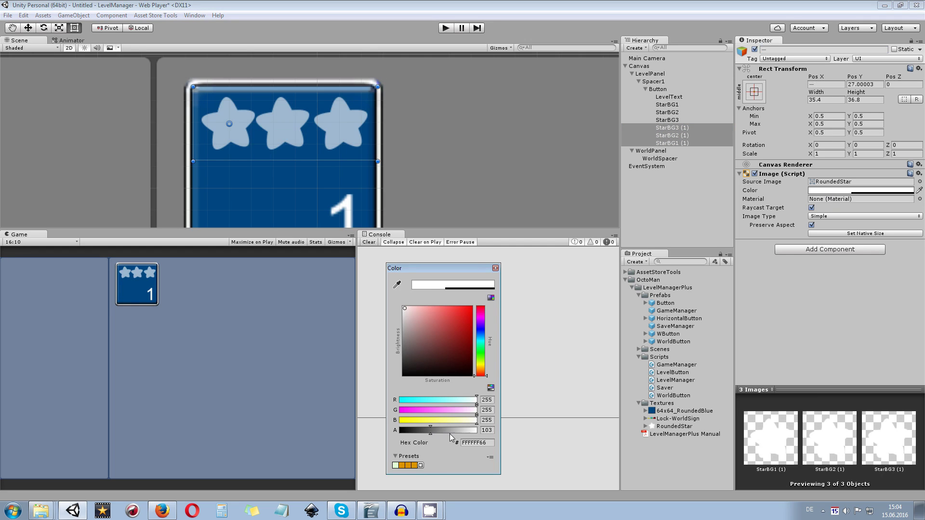
left_click_drag(450, 434, 493, 435)
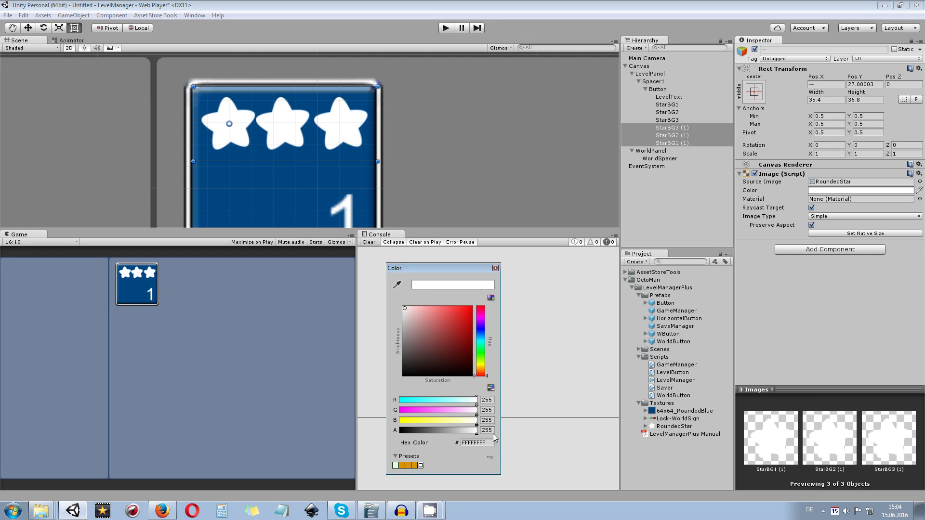
left_click(487, 365)
left_click_drag(470, 353, 496, 290)
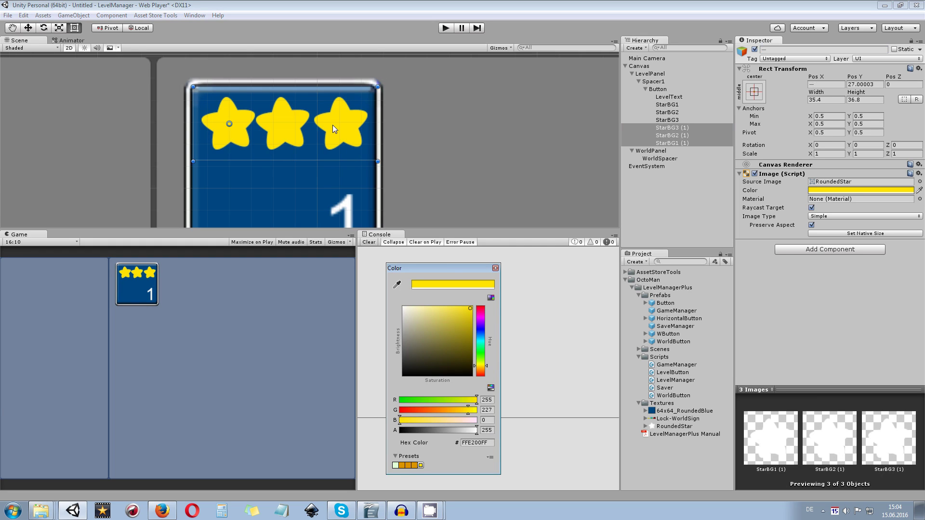
left_click(496, 268)
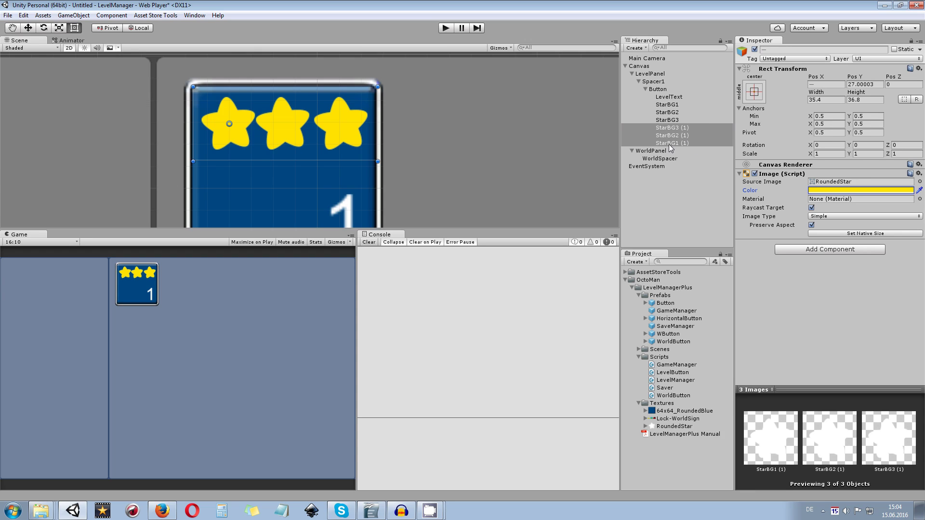
left_click(682, 128)
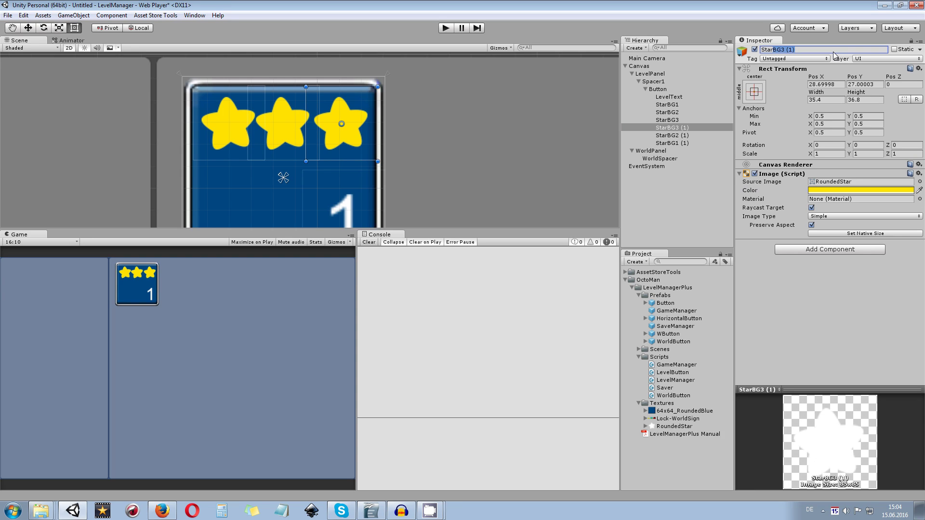
Step: Rename StarBG3 (1), StarBG2 (1) and StarBG1 (1) to Star3, Star2 and Star1
type("Star3")
key("Return")
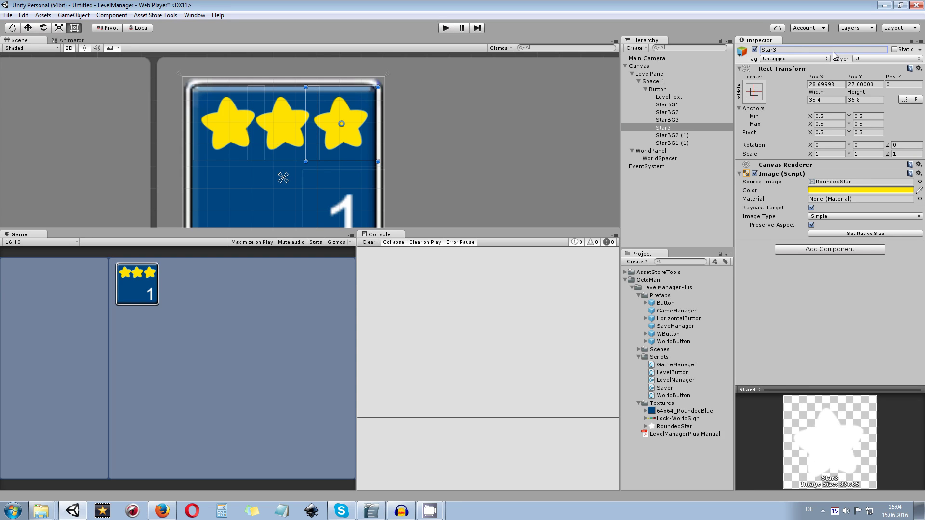
left_click(714, 135)
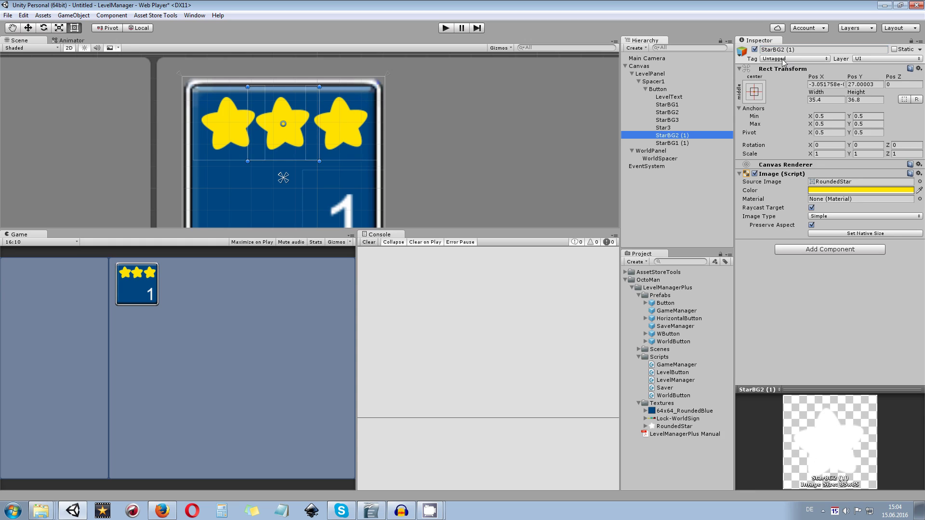
left_click(812, 50)
key("shift+Left")
key("shift+Left")
key("shift+Left")
key("shift+Left")
key("shift+Left")
key("shift+Left")
left_click(816, 47)
key("BackSpace")
key("Delete")
key("End")
key("BackSpace")
key("BackSpace")
key("BackSpace")
key("BackSpace")
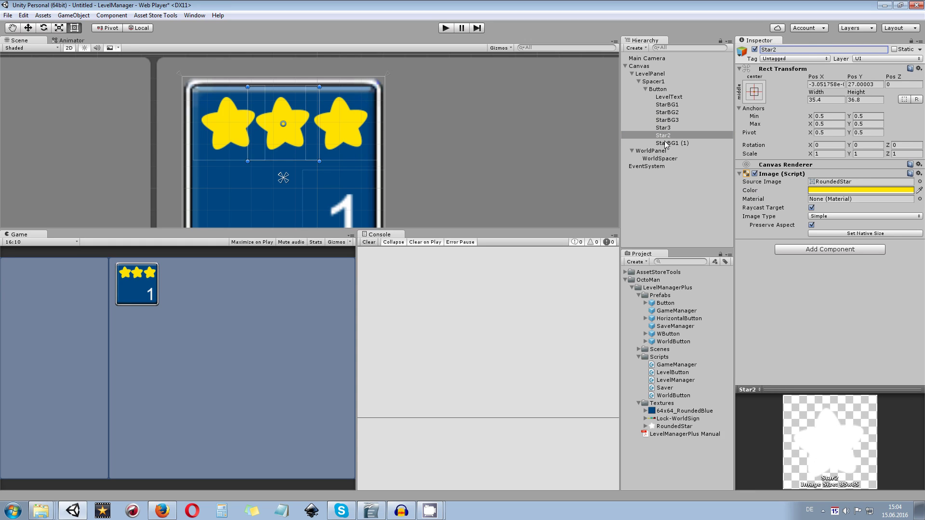
left_click(671, 142)
left_click(772, 49)
type("Star1")
key("Return")
Step: Rename the Button object to LButton
middle_click_drag(369, 121, 408, 96)
left_click(663, 90)
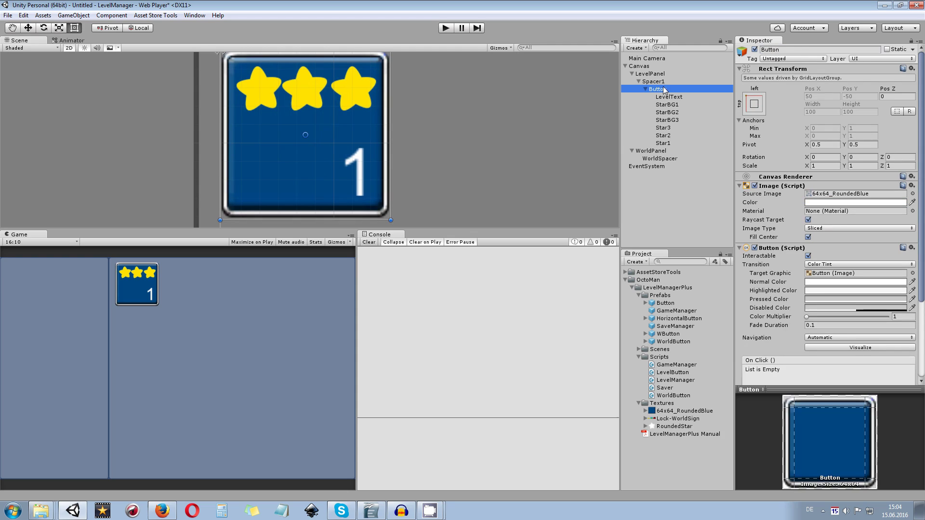
right_click(663, 87)
left_click(792, 49)
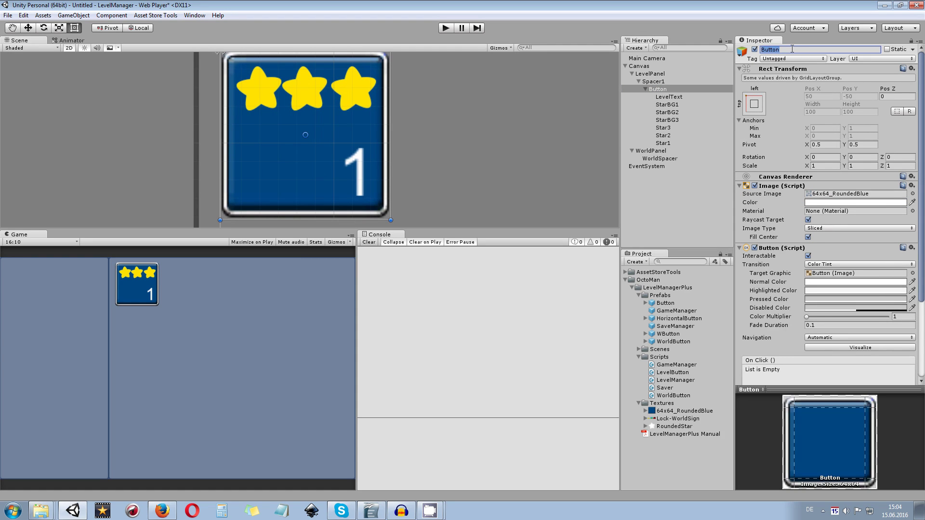
left_click(792, 49)
type("L")
key("Return")
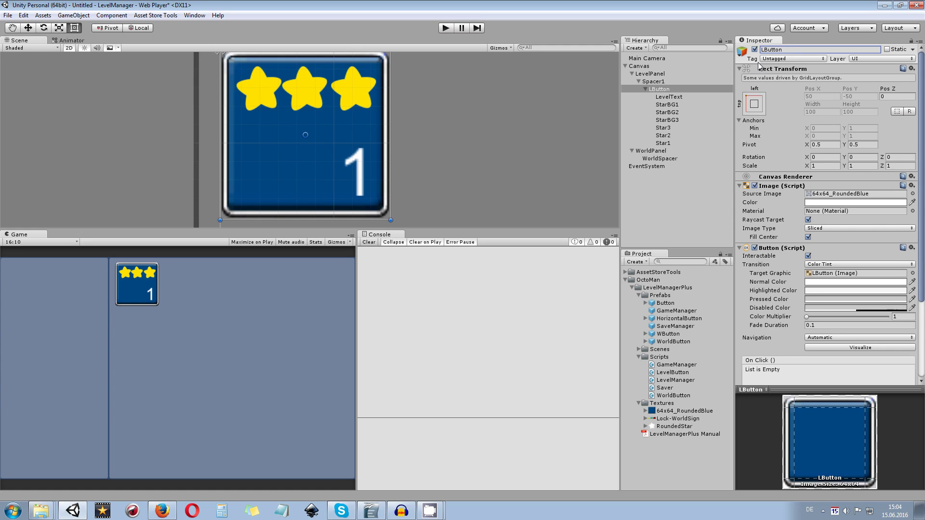
Step: Add a UI Image under LButton with Preserve Aspect ticked
right_click(665, 88)
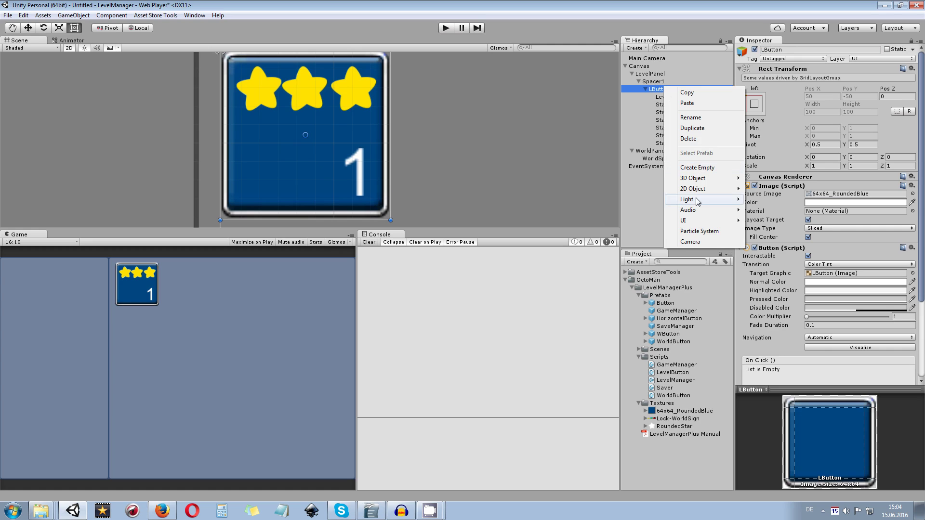
mouse_move(695, 223)
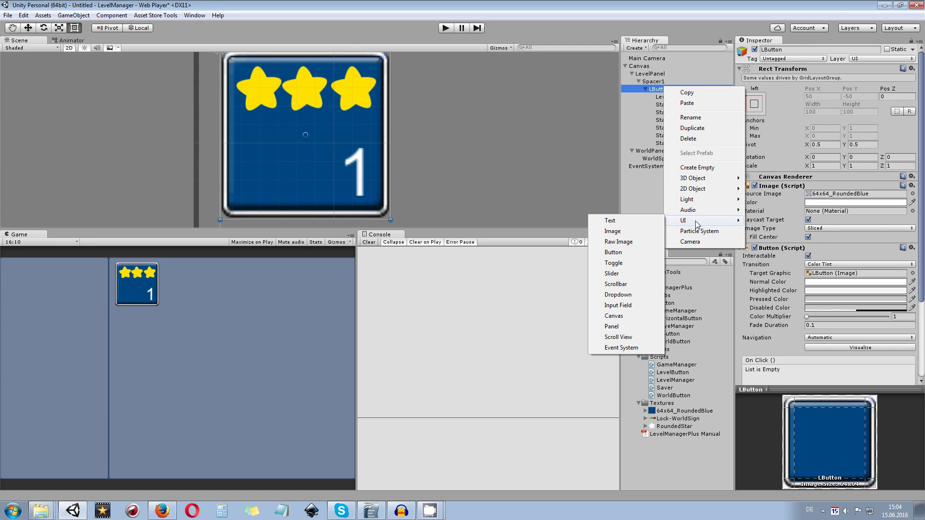
left_click(632, 228)
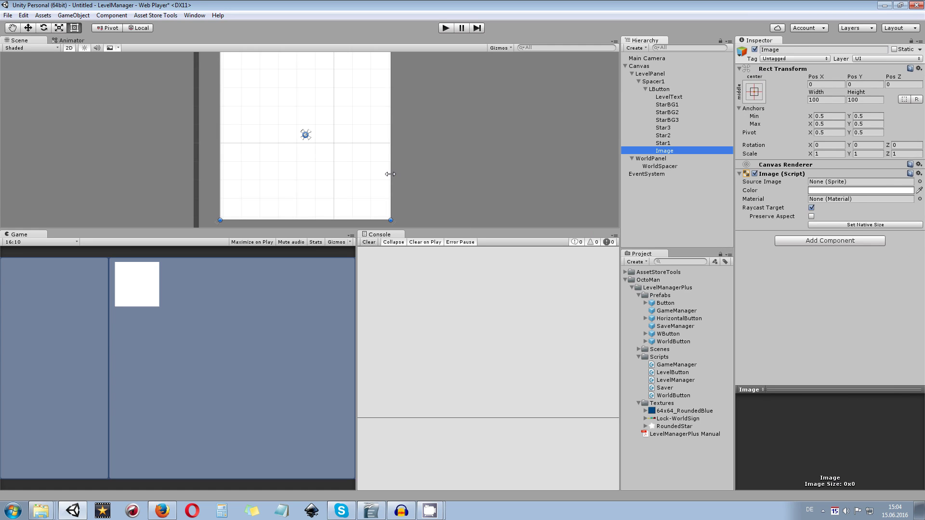
left_click(811, 217)
scroll(390, 166, "down", 2)
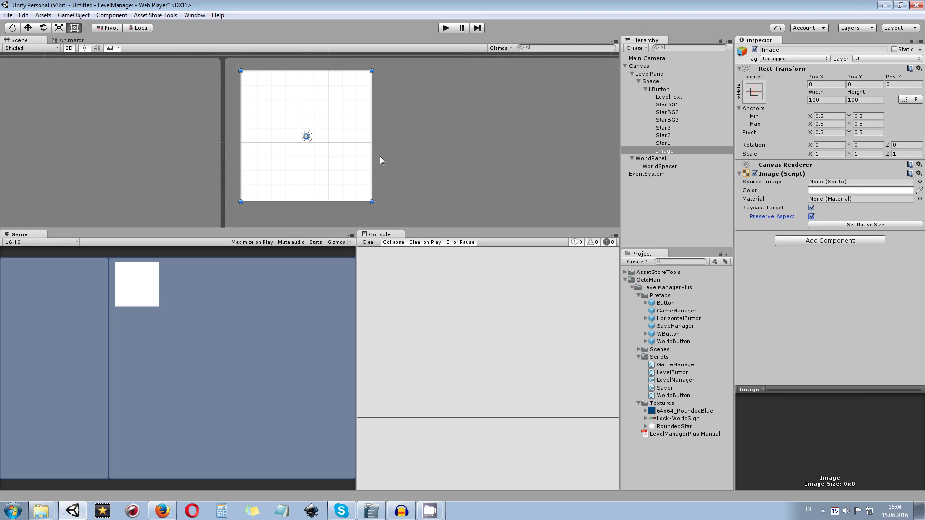
Step: Resize the white image to about 56×56 and move it over the button's centre
left_click(239, 70)
left_click_drag(241, 70, 291, 122)
left_click_drag(348, 161, 303, 145)
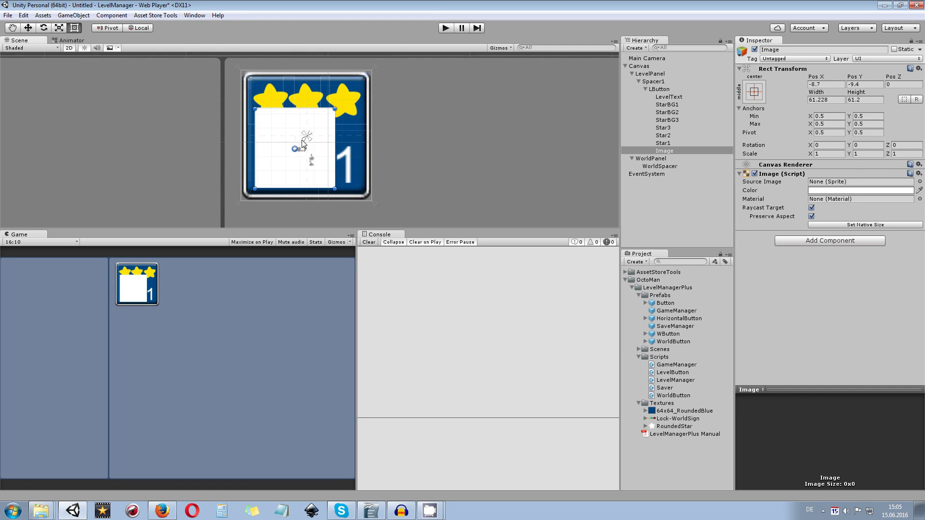
left_click_drag(254, 109, 262, 116)
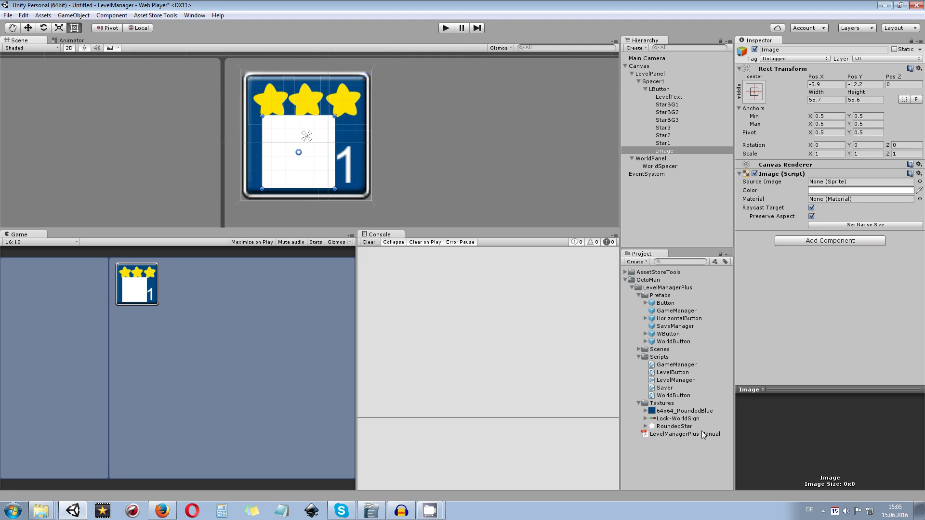
left_click(672, 422)
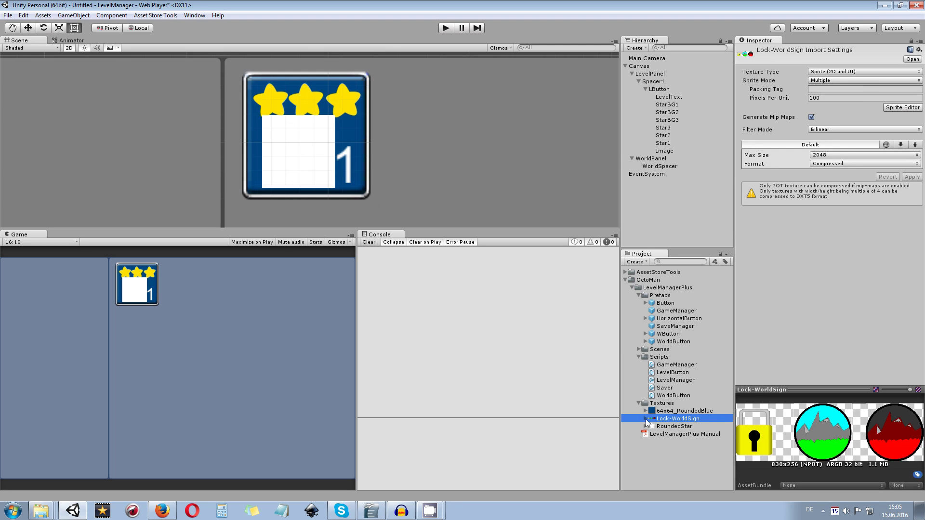
Step: Assign the Lock sprite to the image, shrink it to about 49×49, and centre it
left_click(645, 419)
left_click(663, 151)
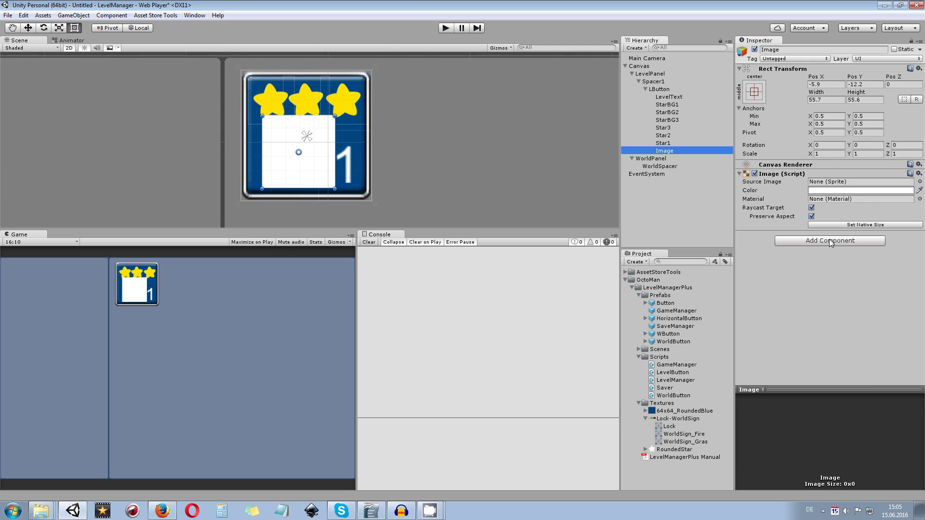
left_click_drag(669, 426, 847, 182)
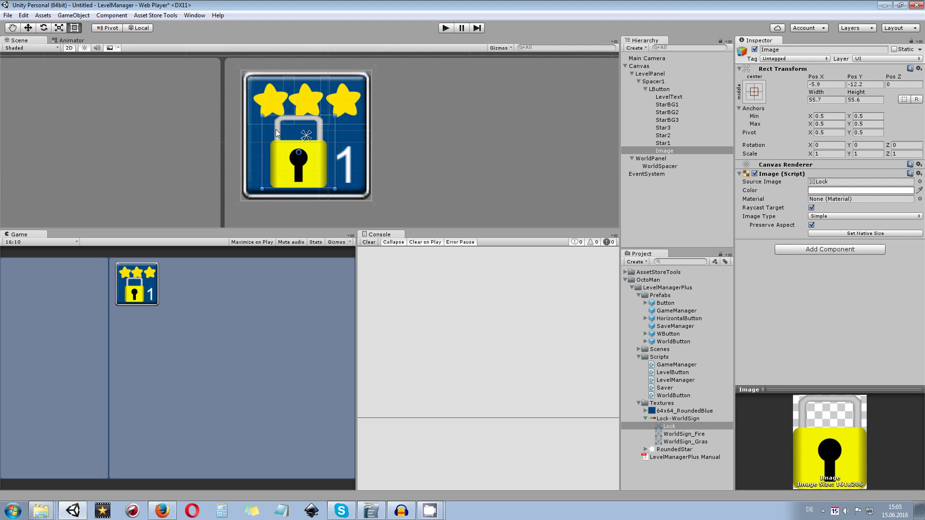
left_click_drag(262, 116, 271, 125)
mouse_move(308, 168)
left_mouse_down()
mouse_move(310, 151)
mouse_move(315, 160)
left_mouse_up()
left_click(418, 153)
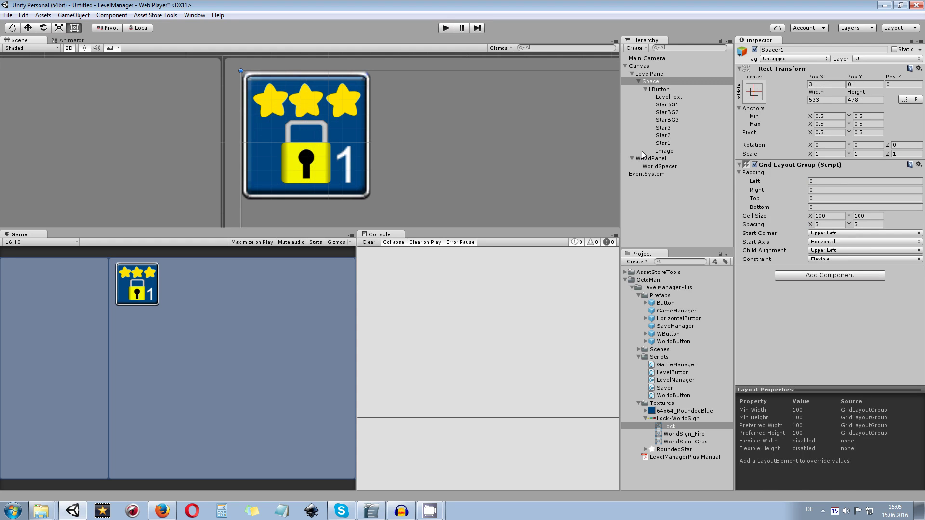
Step: Swap the image's sprite to WorldSign_Fire
left_click(675, 152)
left_click_drag(692, 437, 853, 187)
left_click(392, 140)
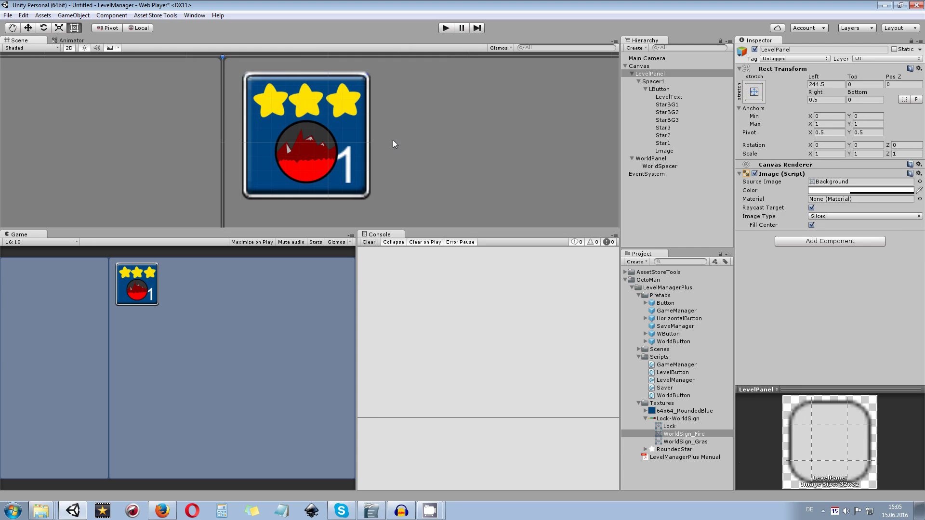